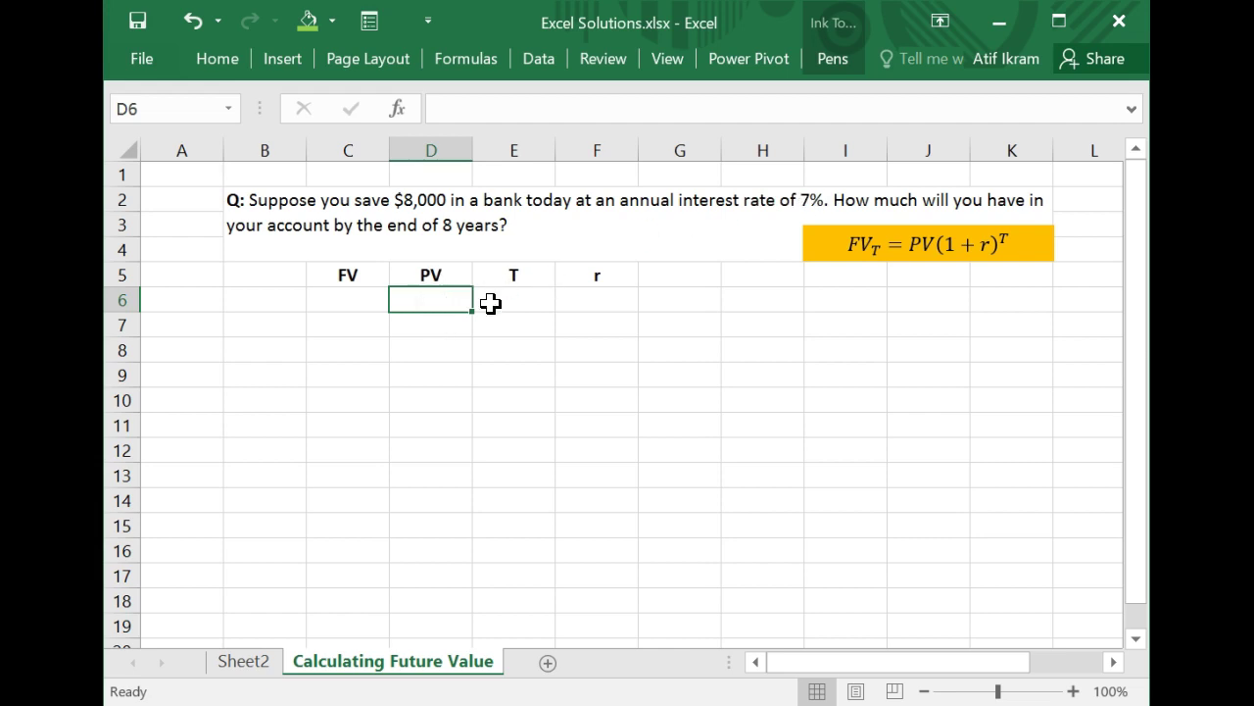
# - Enter the present value 8000 in D6 and the 7% interest rate in F6
pyautogui.write('8000')
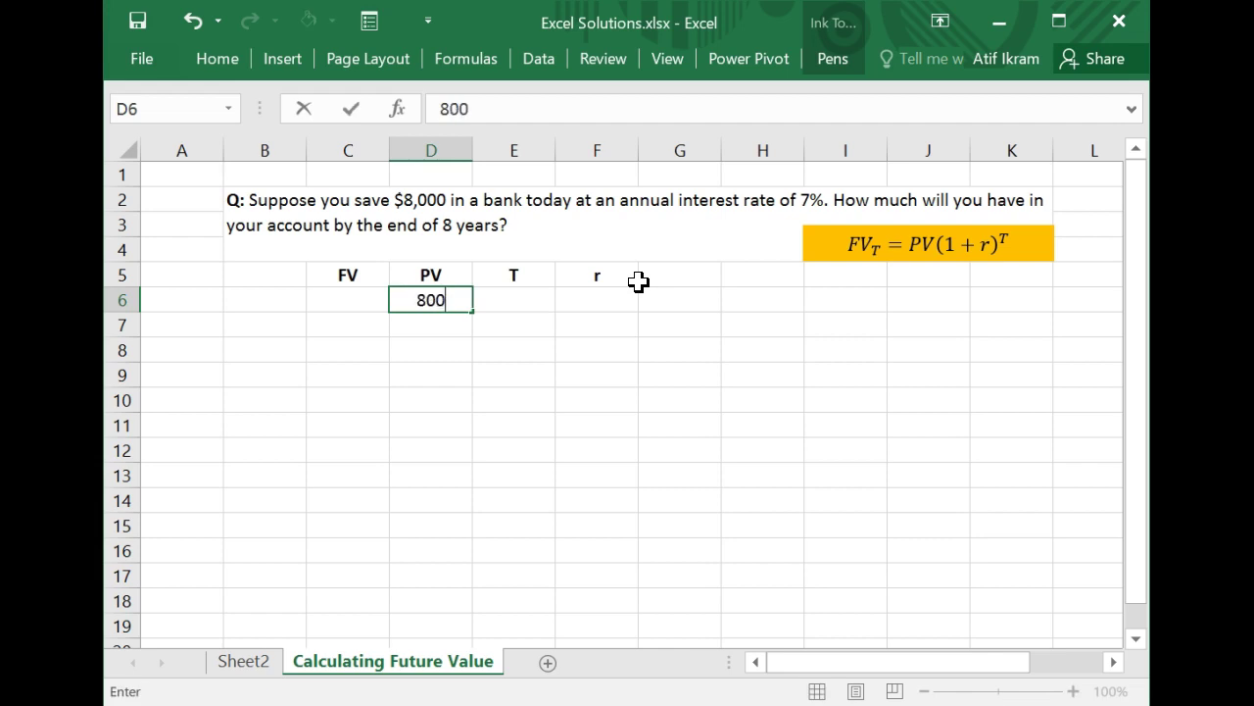
pyautogui.press('Return')
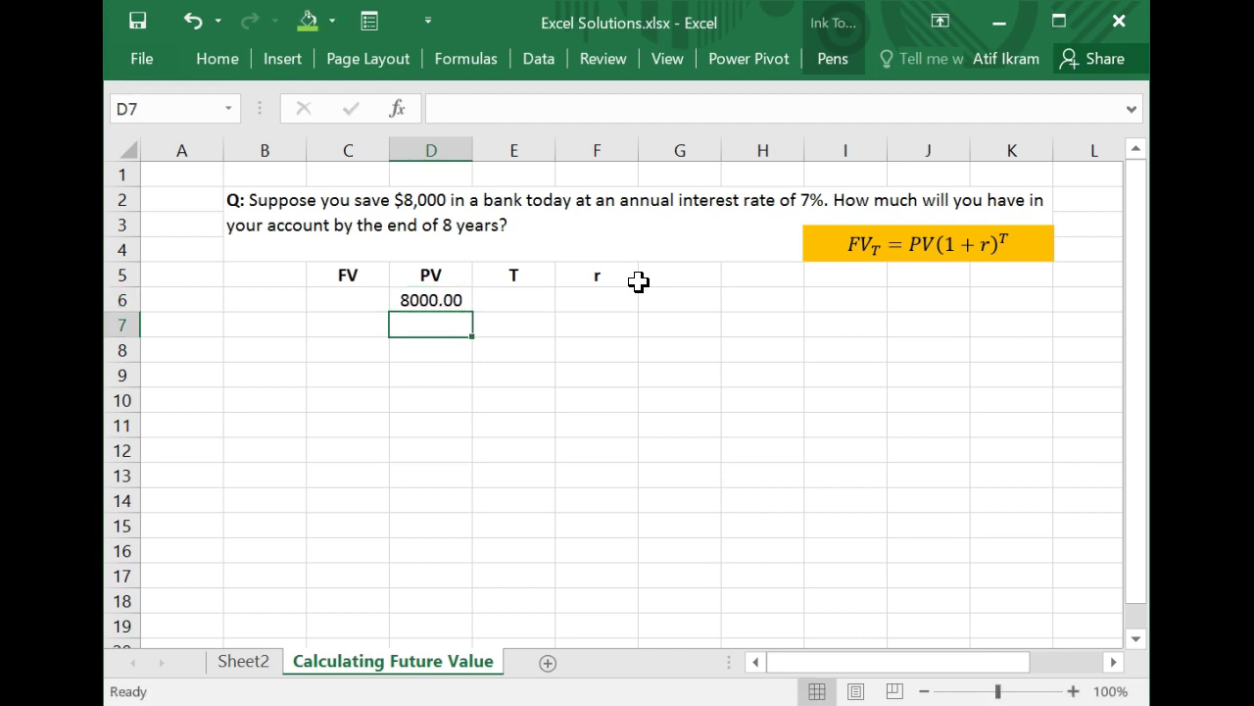
pyautogui.press('Up')
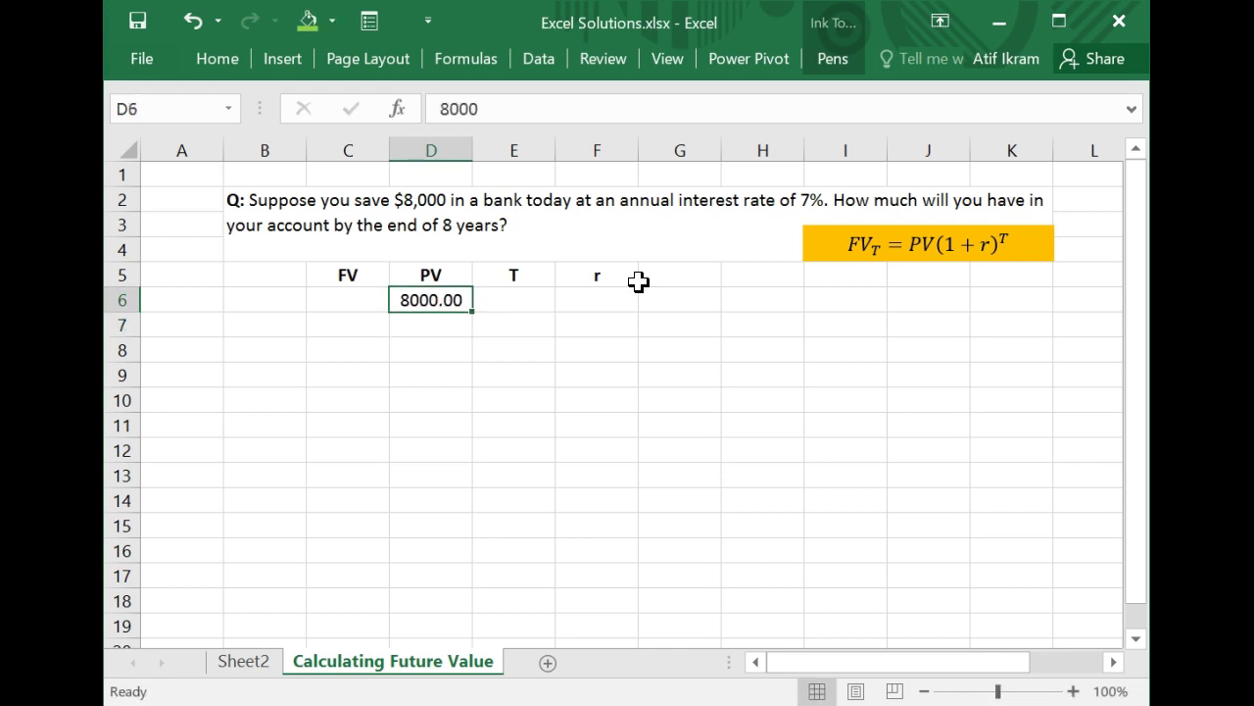
pyautogui.press('Right')
pyautogui.press('Right')
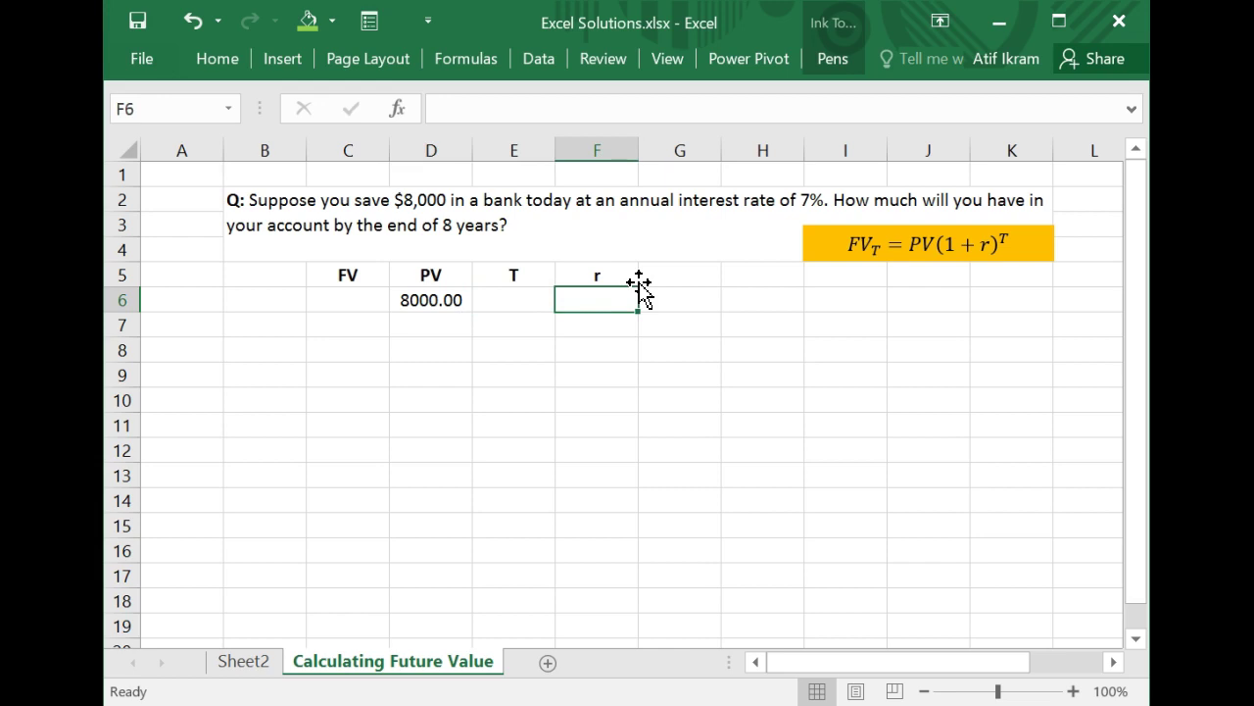
pyautogui.write('7%')
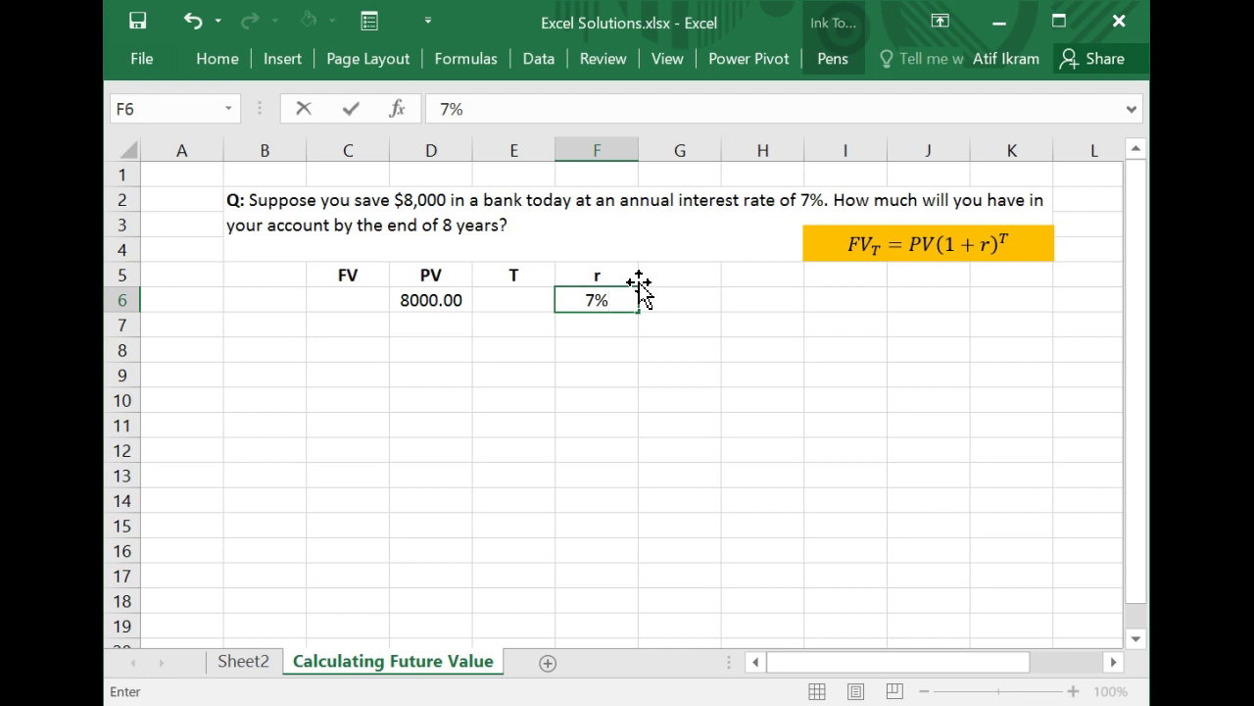
pyautogui.press('Return')
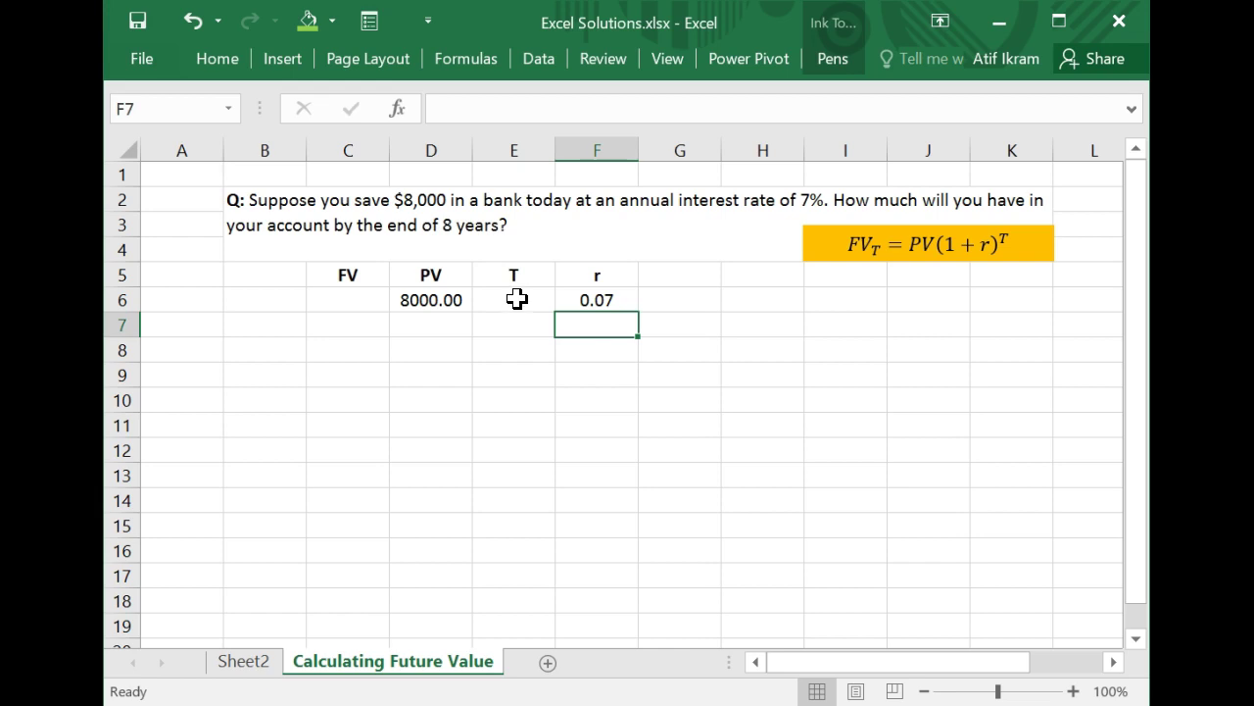
# - Enter 8 years under T in E6 and a '?' placeholder under FV in C6
pyautogui.click(538, 291)
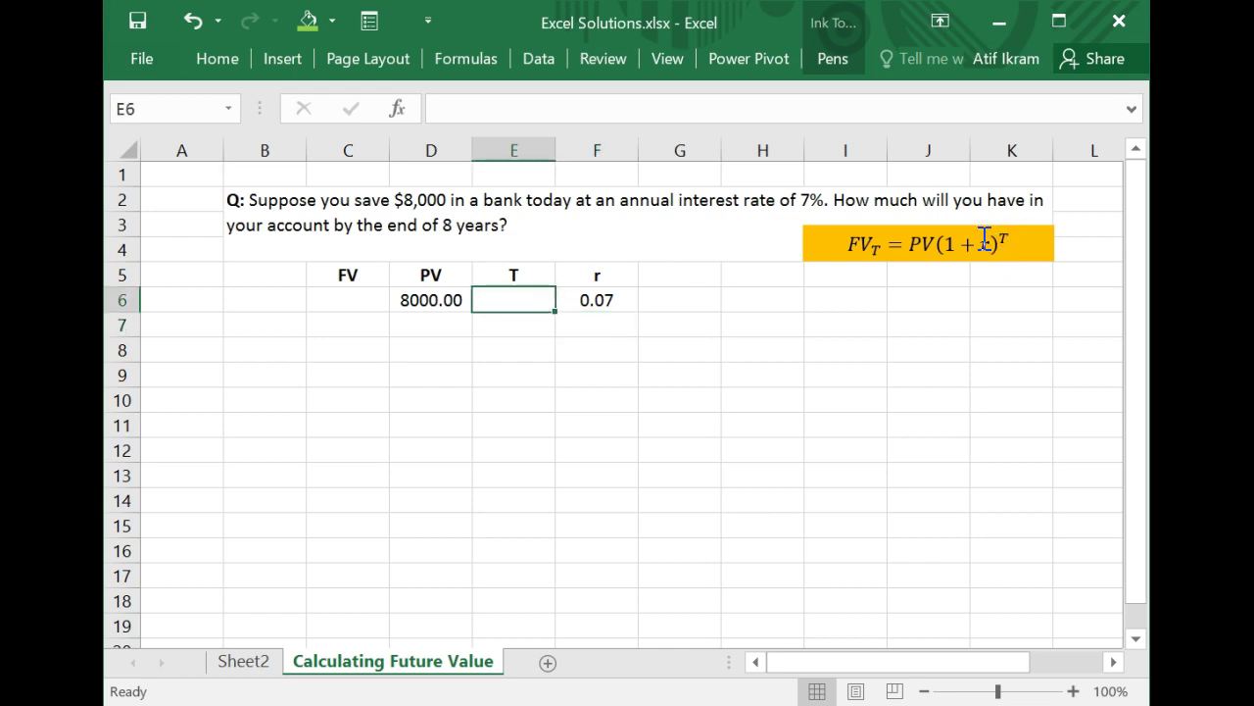
pyautogui.write('8')
pyautogui.hotkey('ctrl', 'Return')
pyautogui.press('Left')
pyautogui.press('Left')
pyautogui.press('Left')
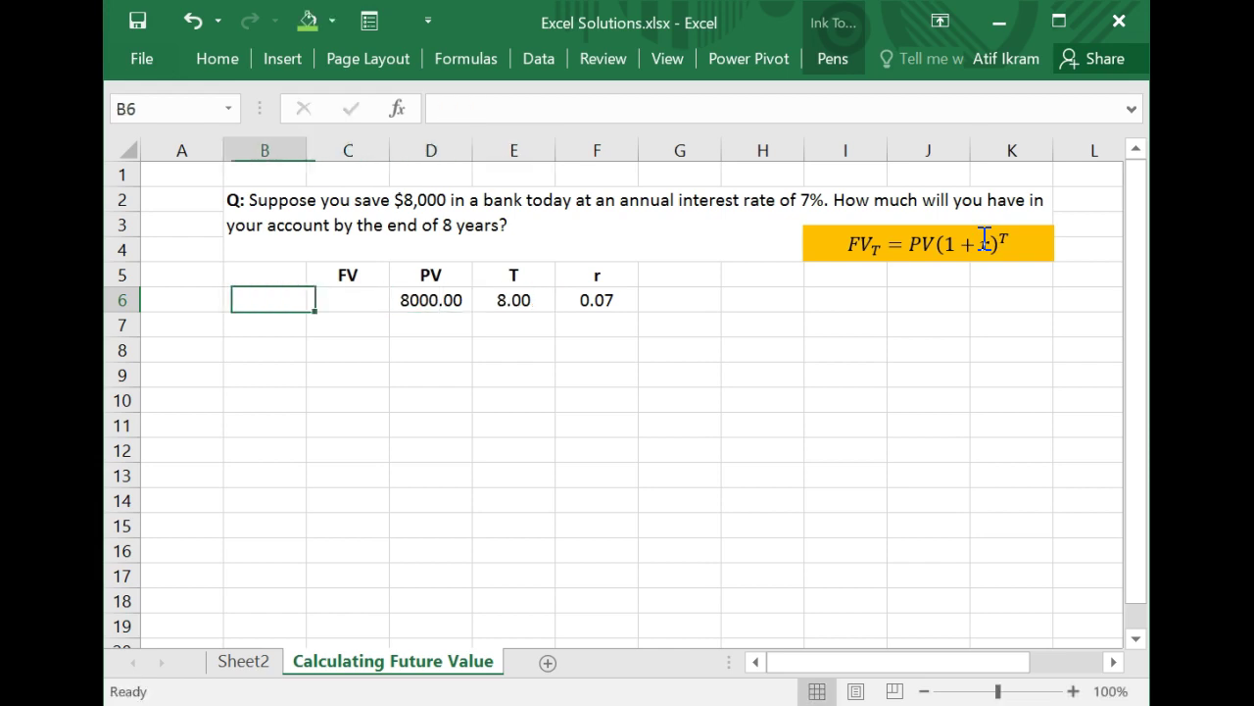
pyautogui.press('Right')
pyautogui.write('?')
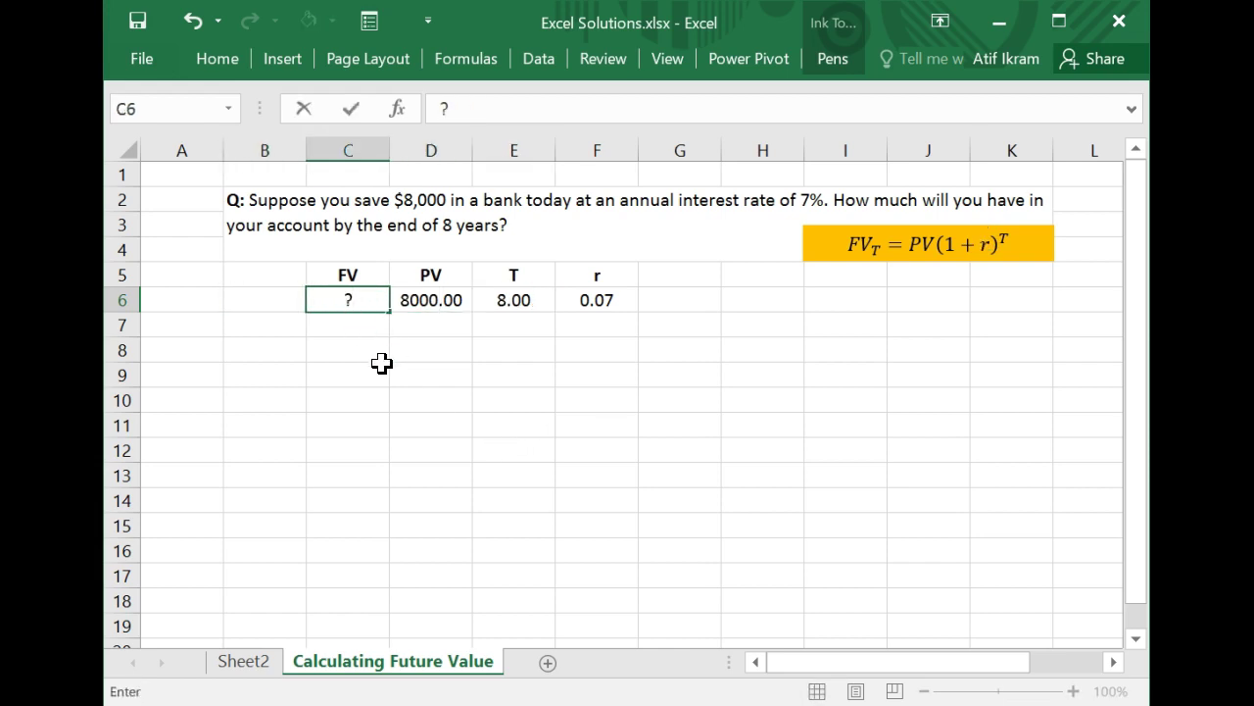
pyautogui.hotkey('ctrl', 'Return')
pyautogui.press('Down')
pyautogui.press('Down')
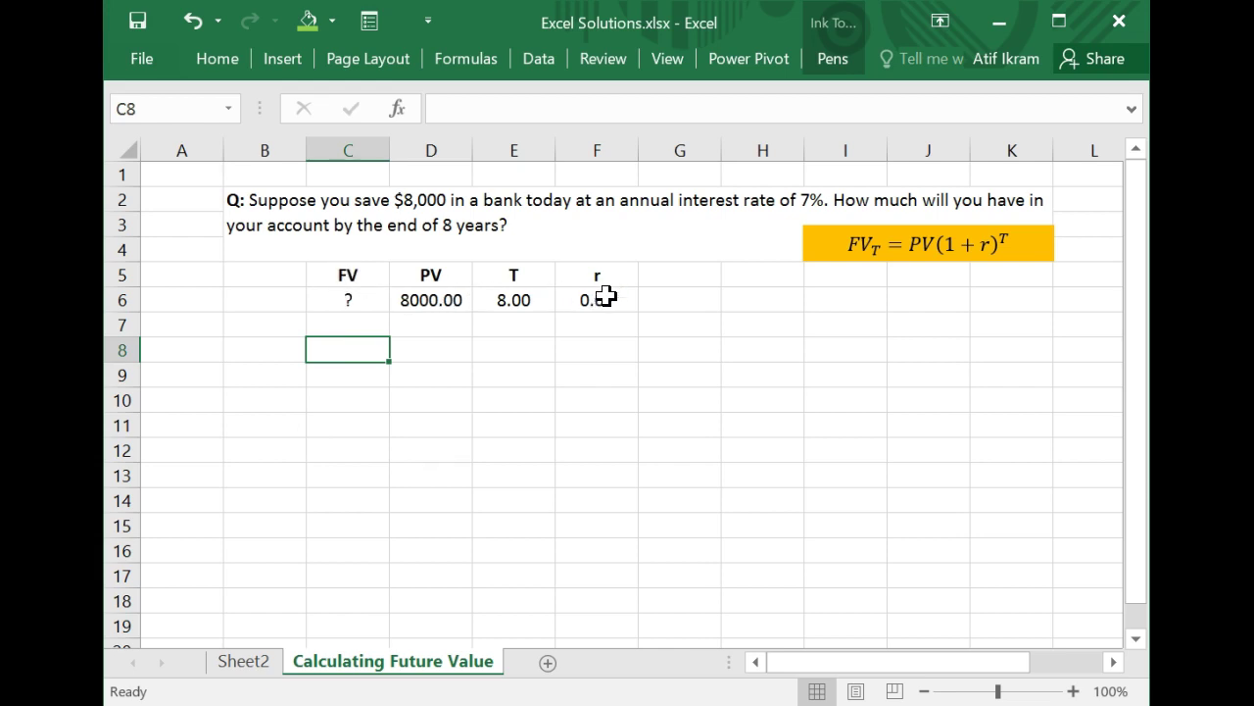
# - Begin =fv( in C8 and use the F6 cell (0.07), not a typed value, as the rate argument
pyautogui.write('=')
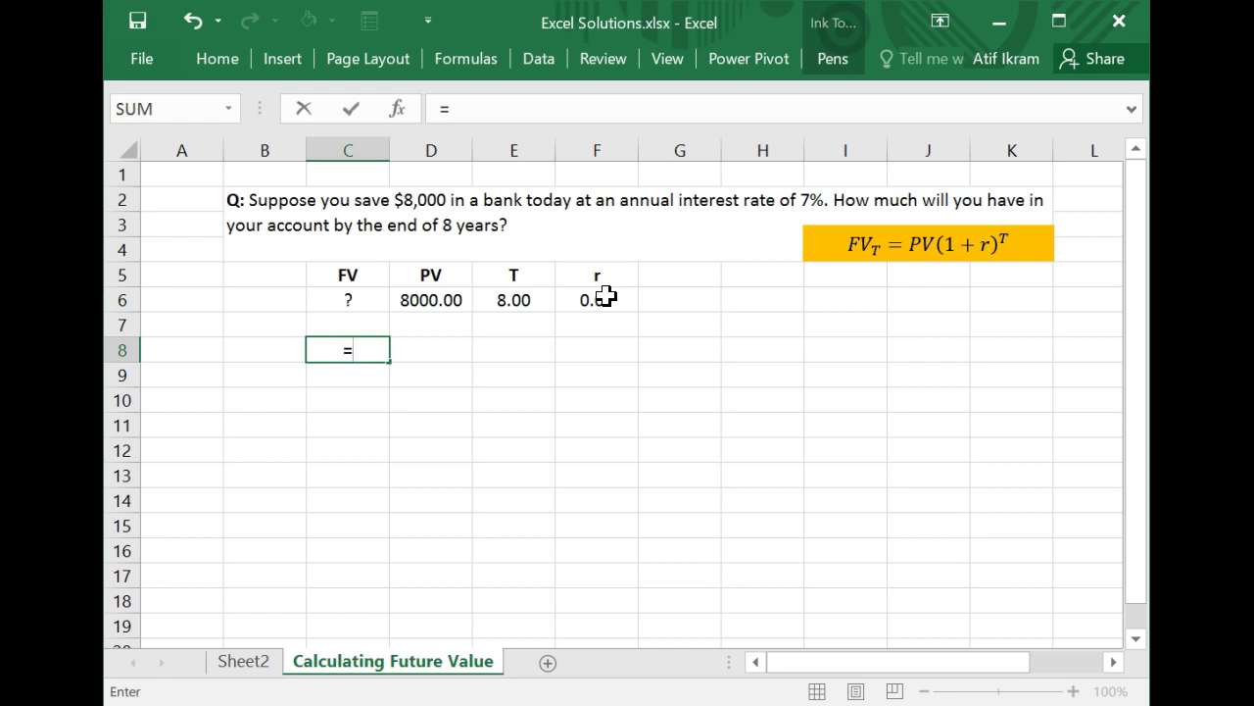
pyautogui.write('fv')
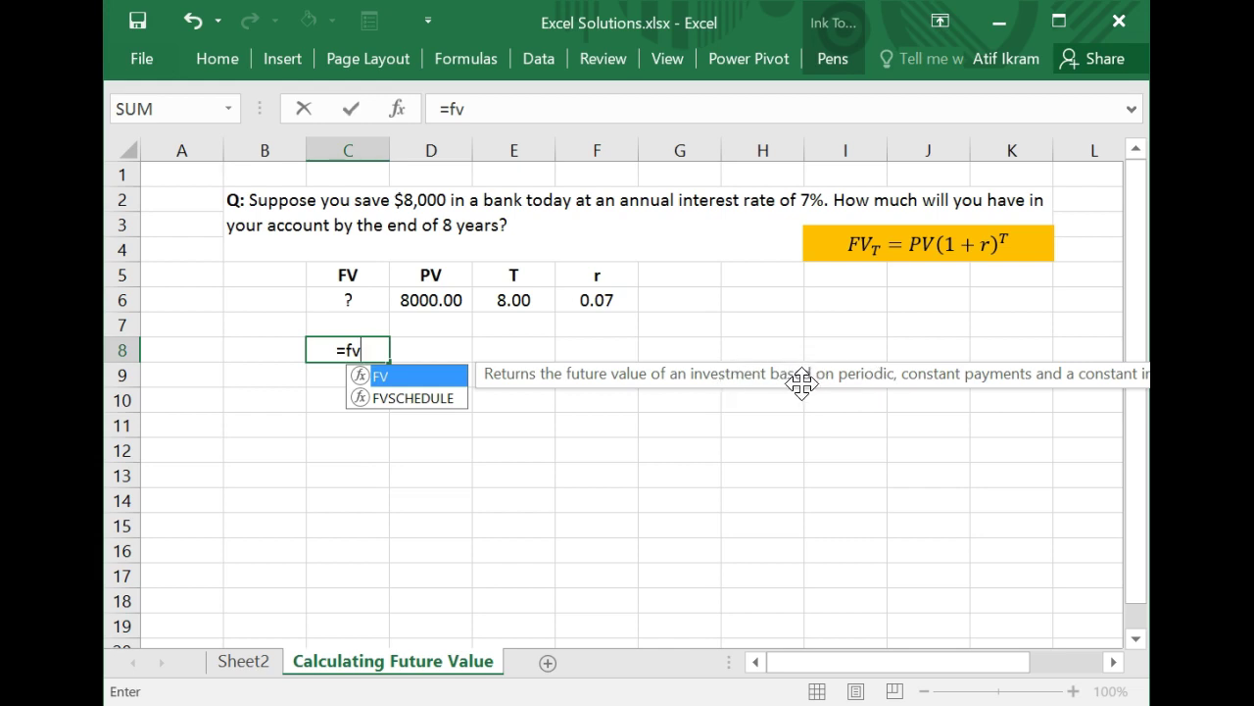
pyautogui.write('(')
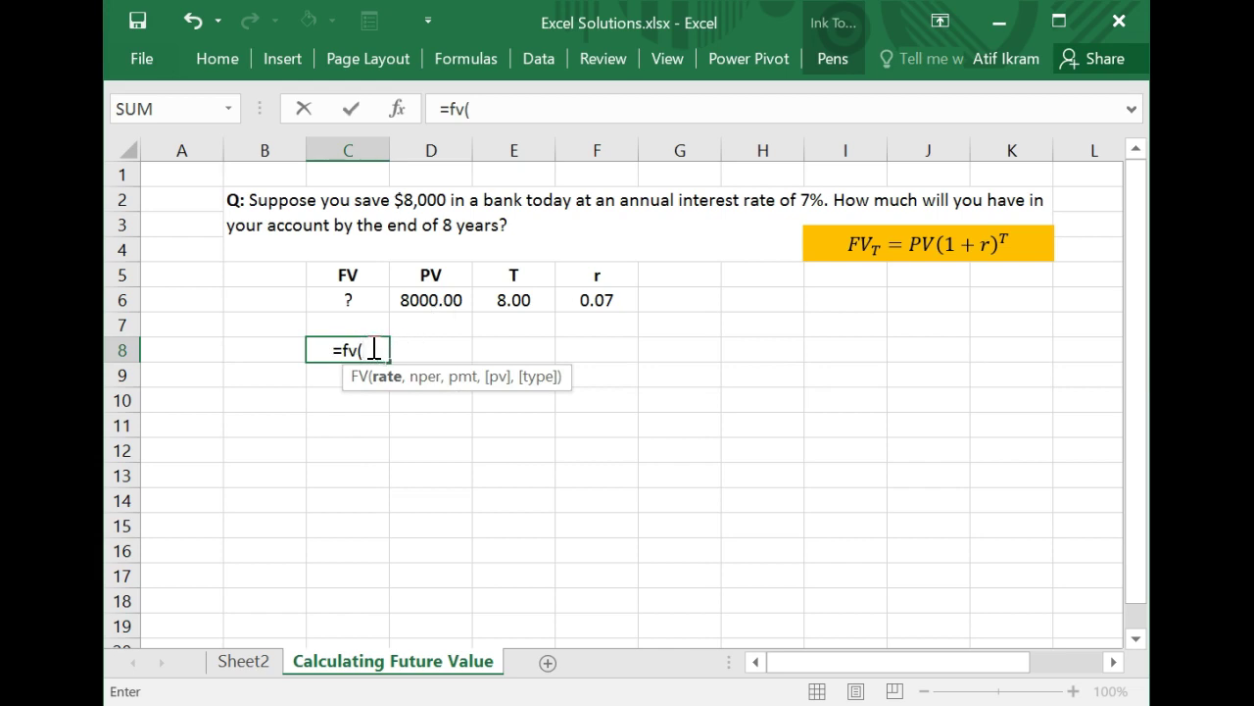
pyautogui.click(595, 300)
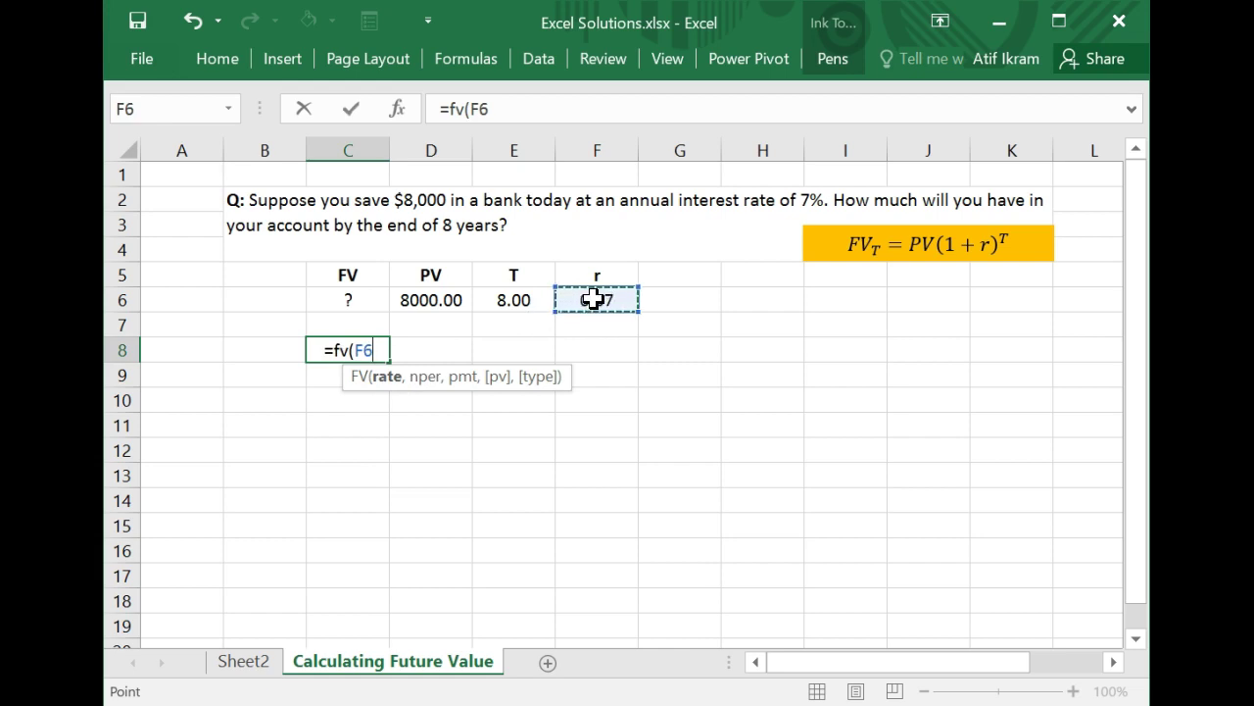
pyautogui.press('BackSpace')
pyautogui.press('BackSpace')
pyautogui.write('0.07')
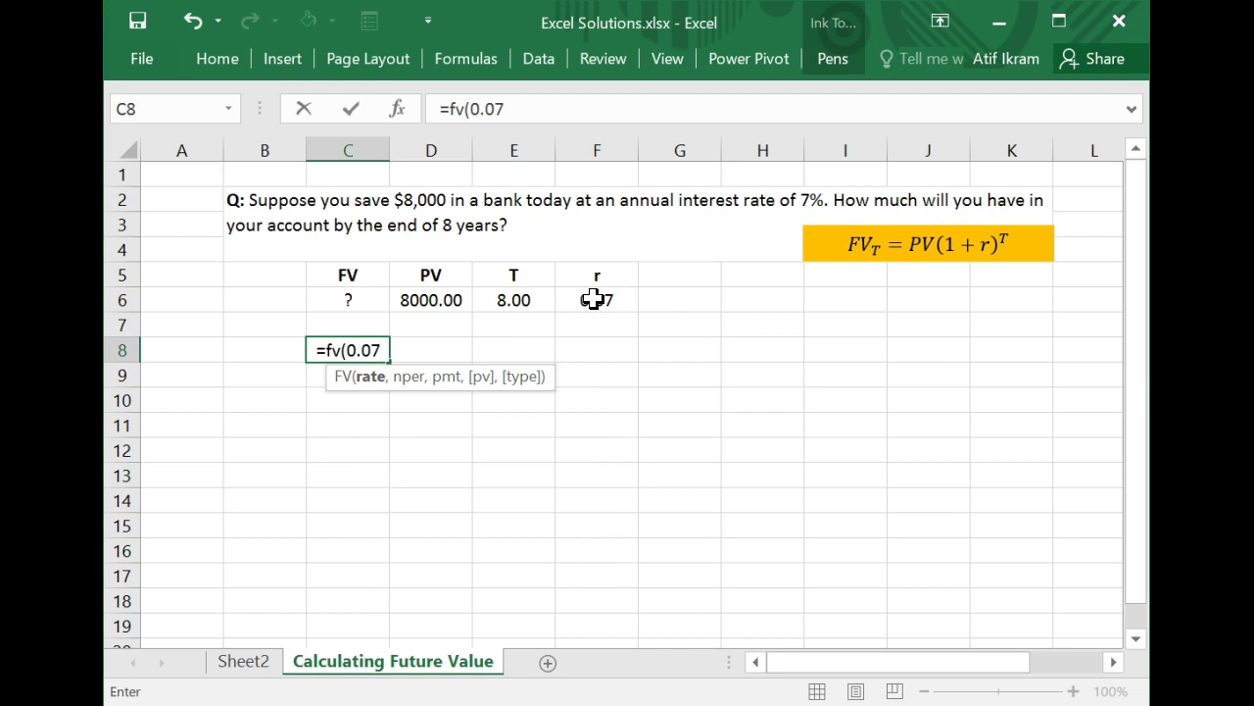
pyautogui.press('BackSpace')
pyautogui.press('BackSpace')
pyautogui.press('BackSpace')
pyautogui.press('BackSpace')
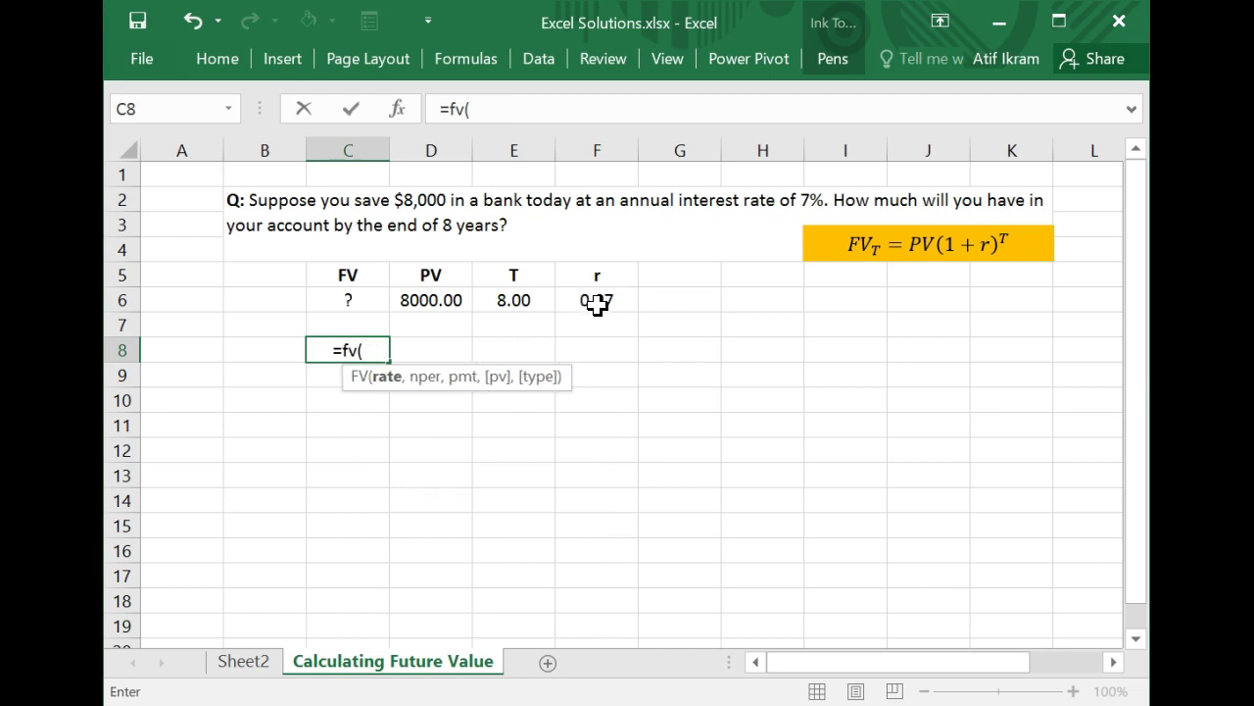
pyautogui.click(600, 299)
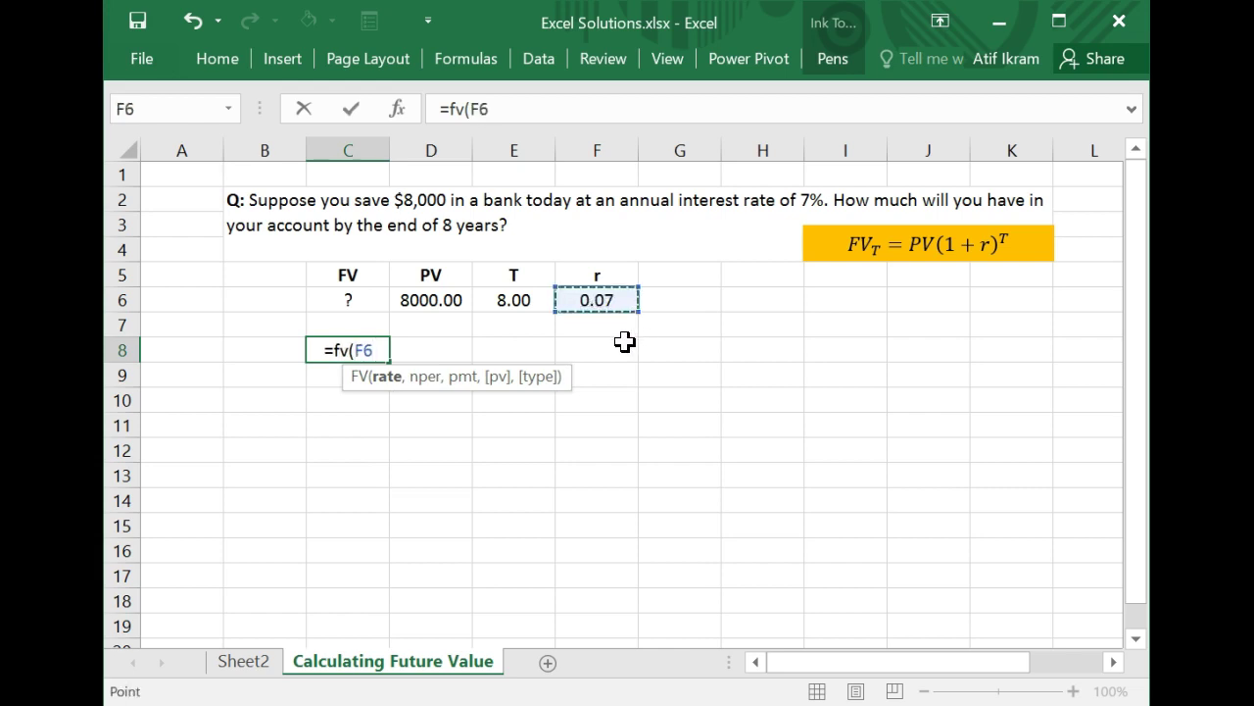
pyautogui.write(',')
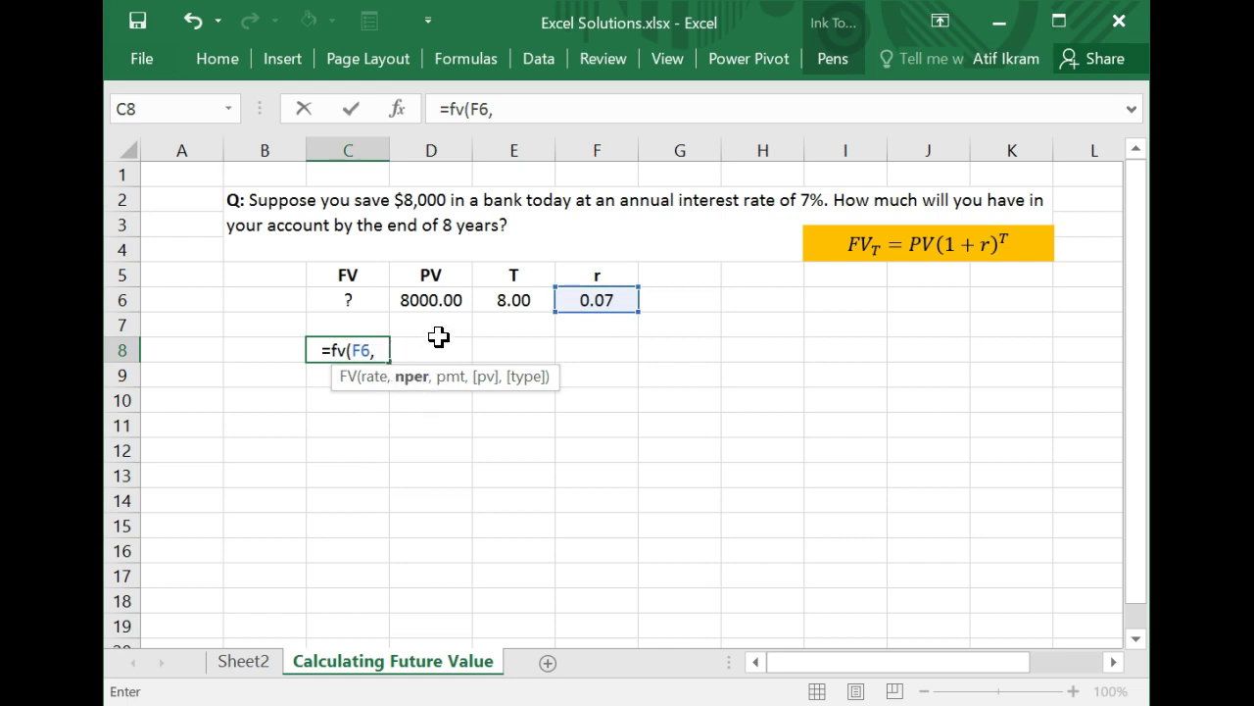
# - Add E6 (8 years) as the nper argument and leave pmt blank with an extra comma
pyautogui.click(518, 302)
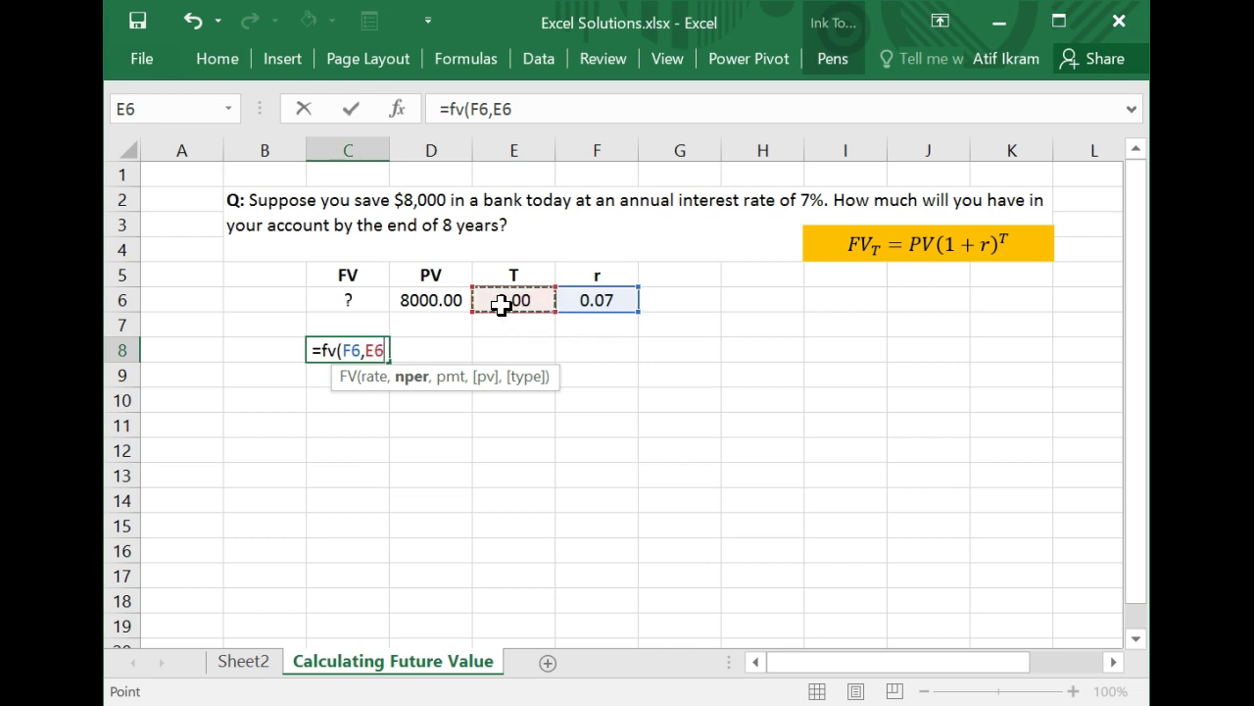
pyautogui.write(',')
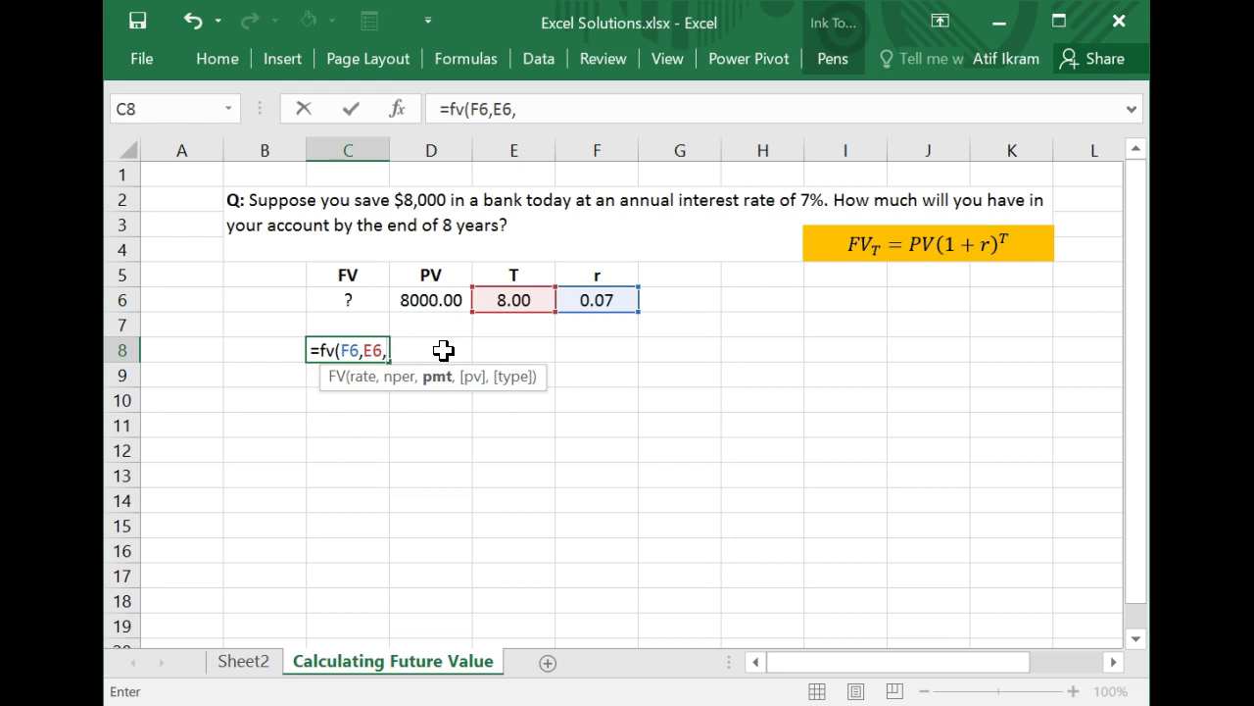
pyautogui.write(',')
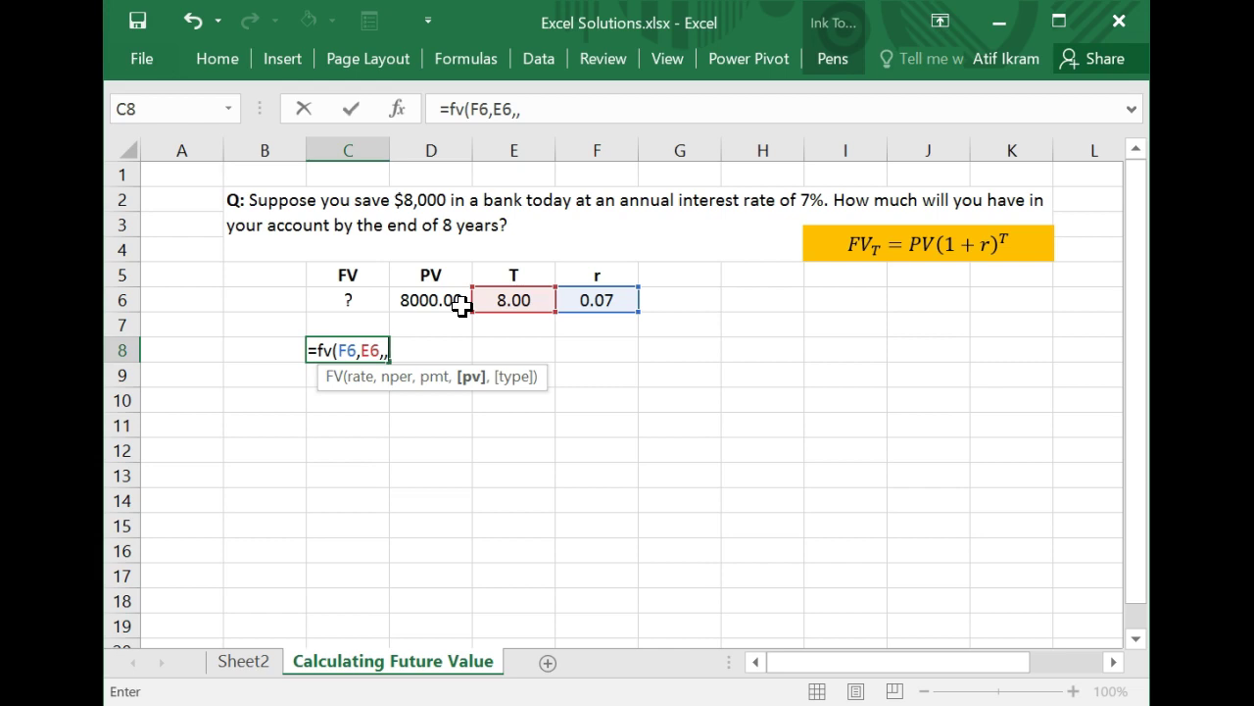
# - Complete the formula with -1*D6 as present value, giving $13,745.49, then reopen C8 to review it
pyautogui.write('-1*')
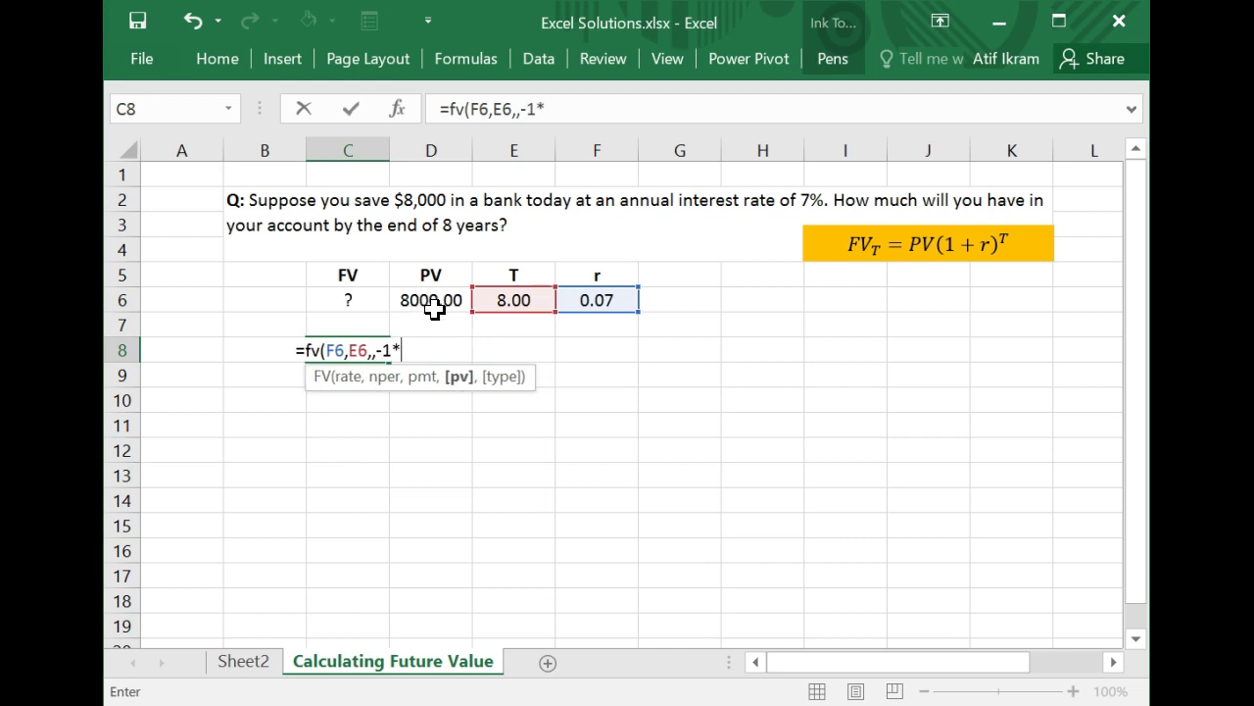
pyautogui.click(435, 308)
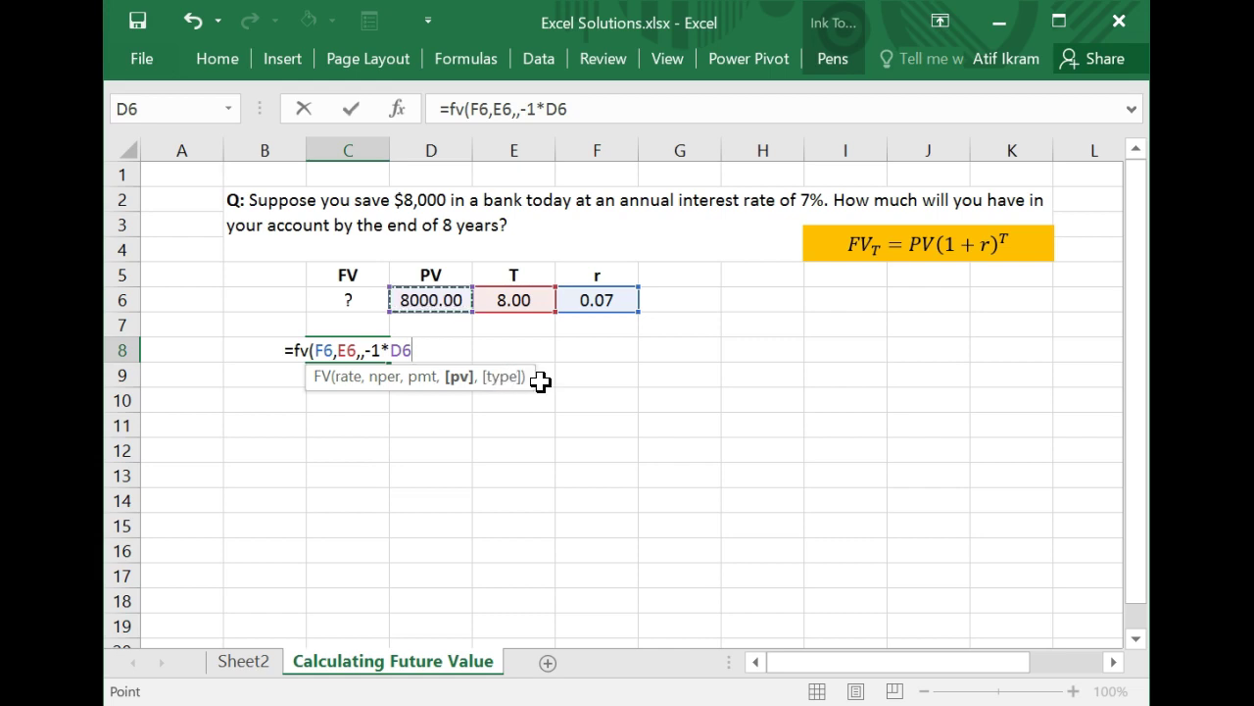
pyautogui.write(')')
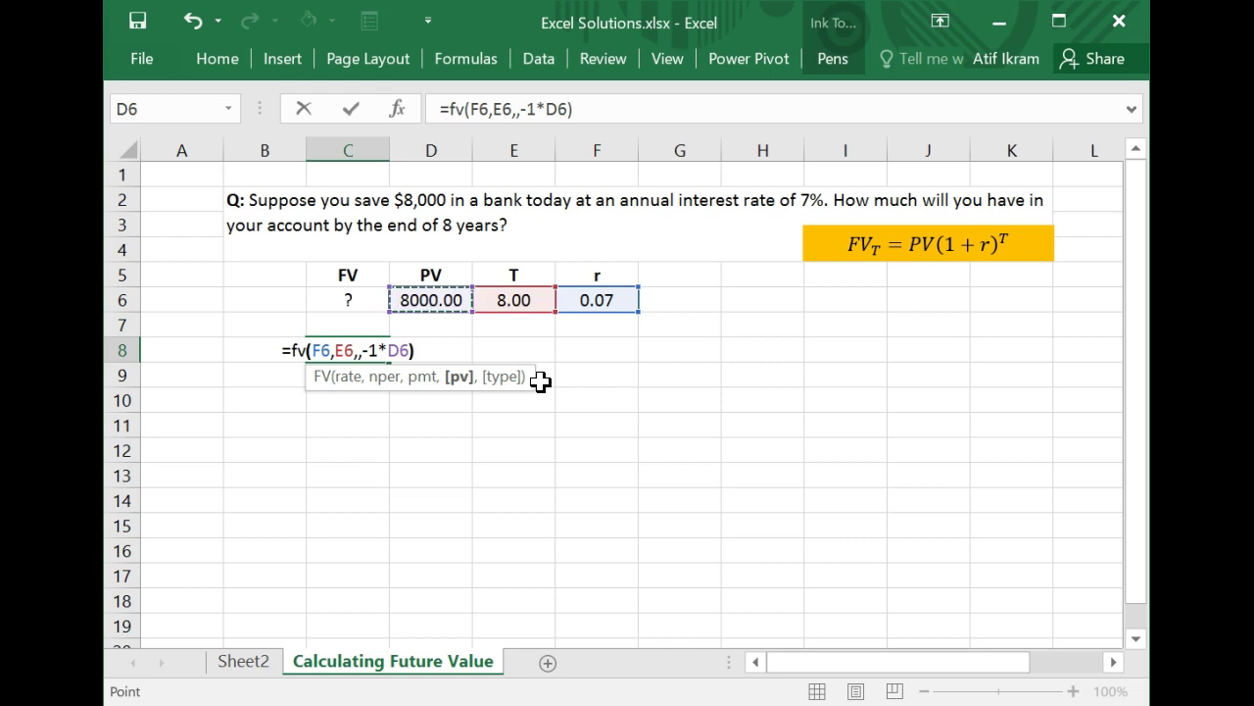
pyautogui.press('Return')
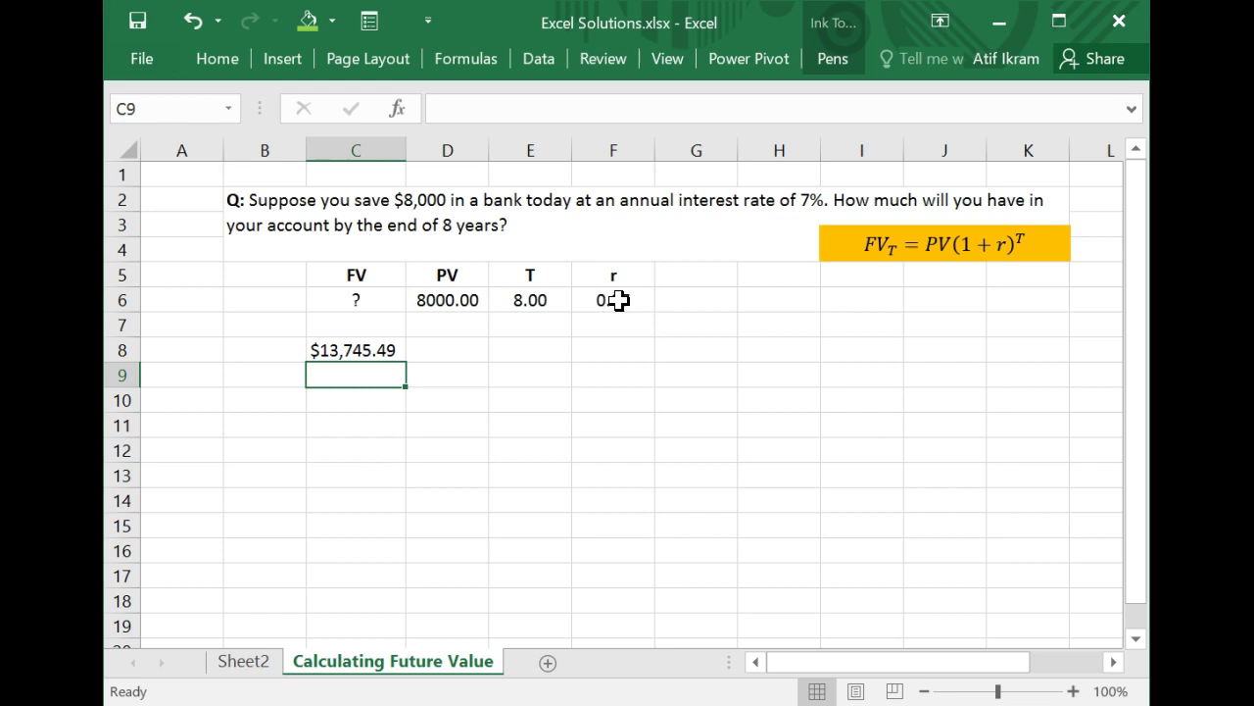
pyautogui.click(362, 350)
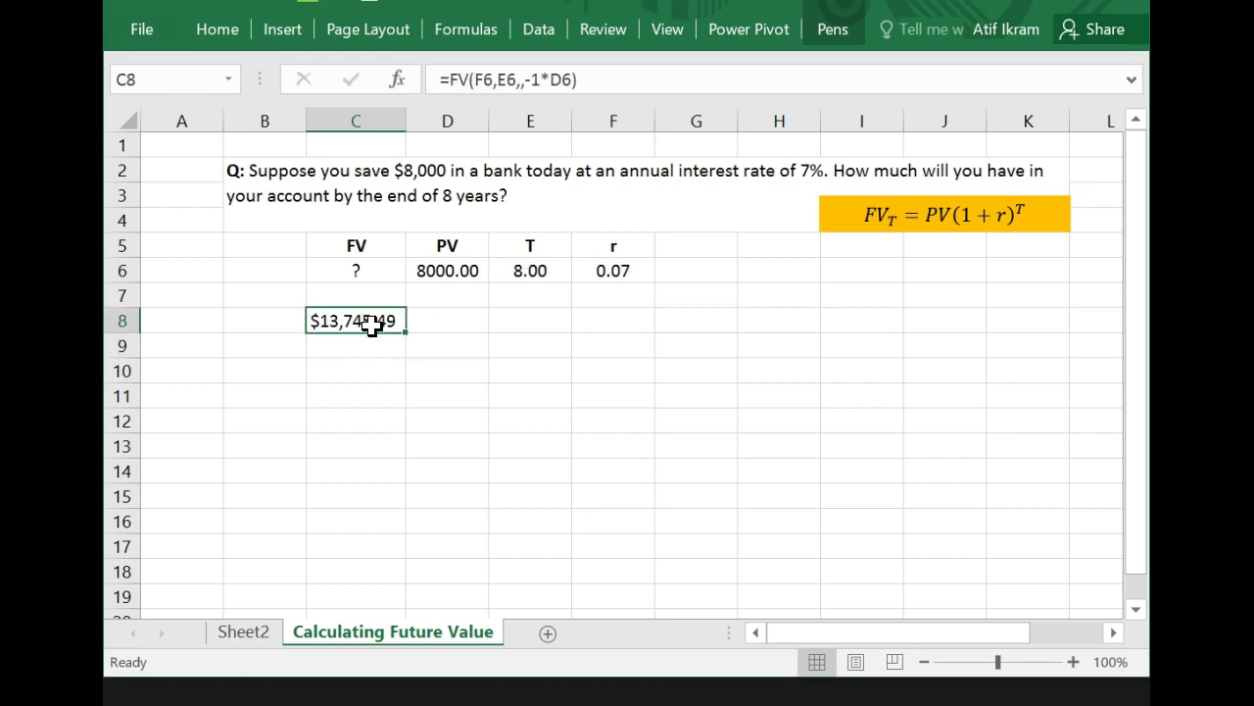
pyautogui.doubleClick(372, 325)
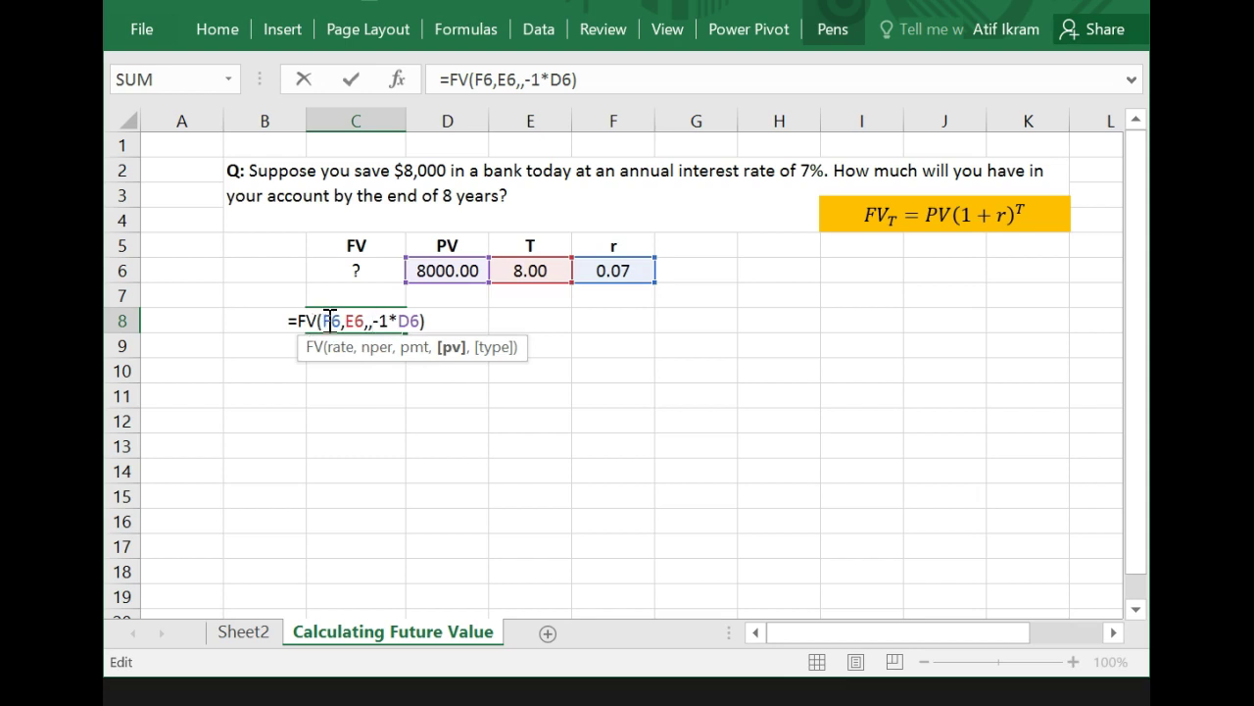